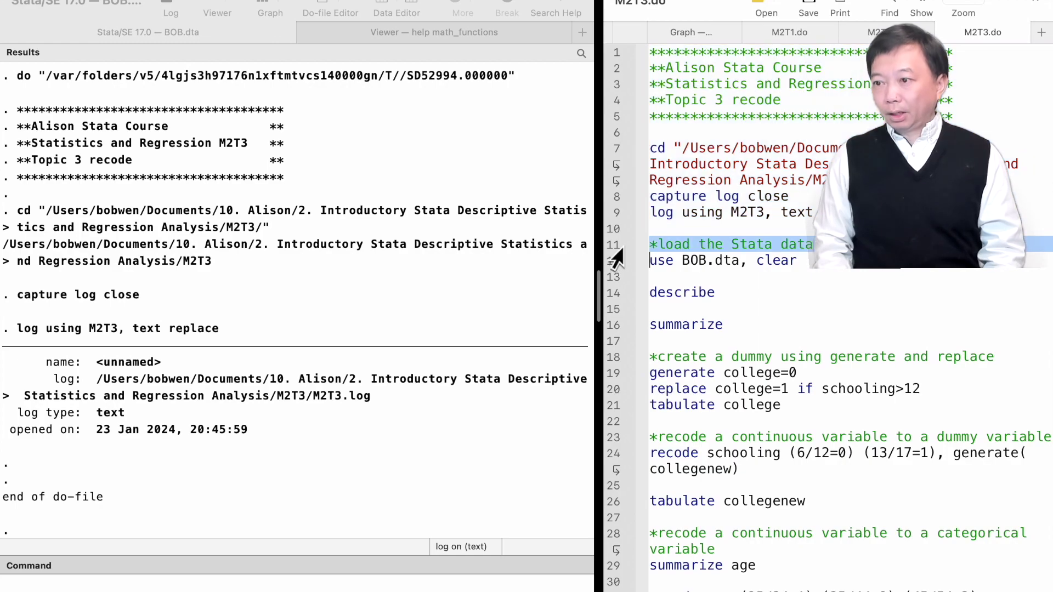
Load BOB.dta with 'use BOB.dta, clear' and describe its variables
click(609, 263)
key(super+shift+d)
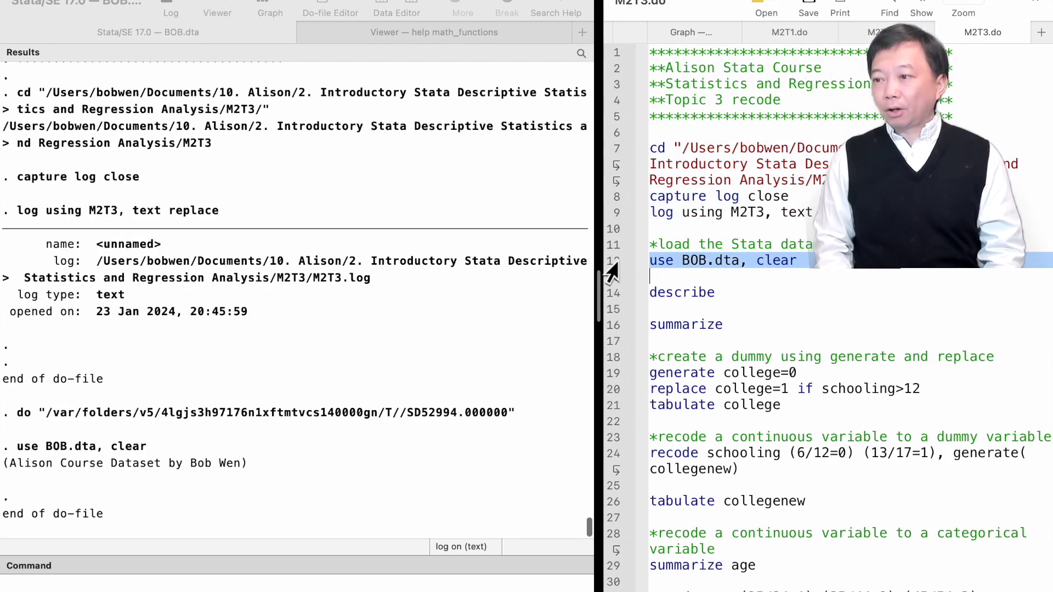
click(612, 297)
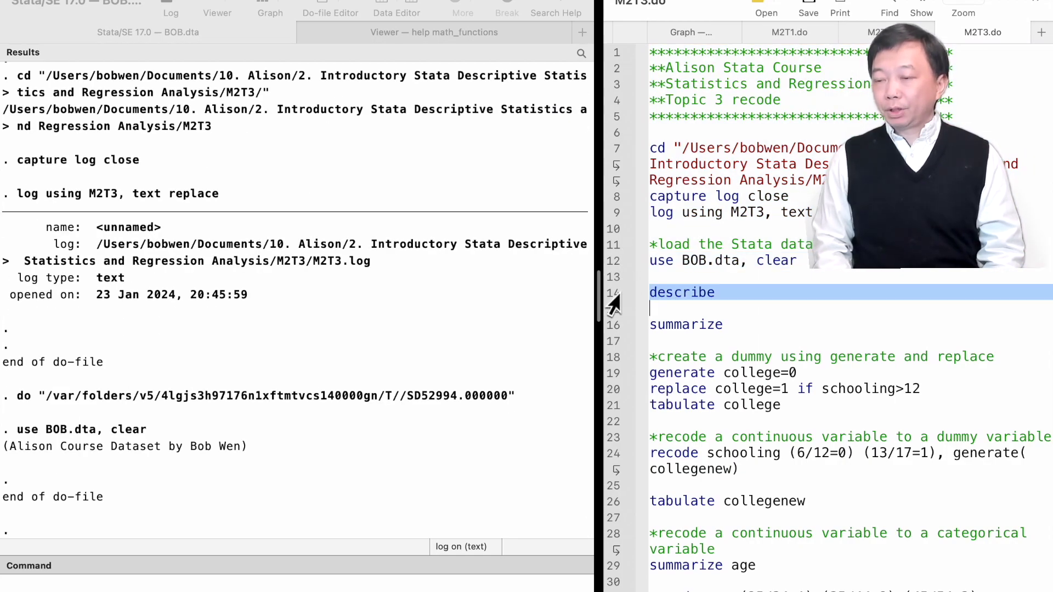
key(super+shift+d)
scroll(409, 203, up, 3)
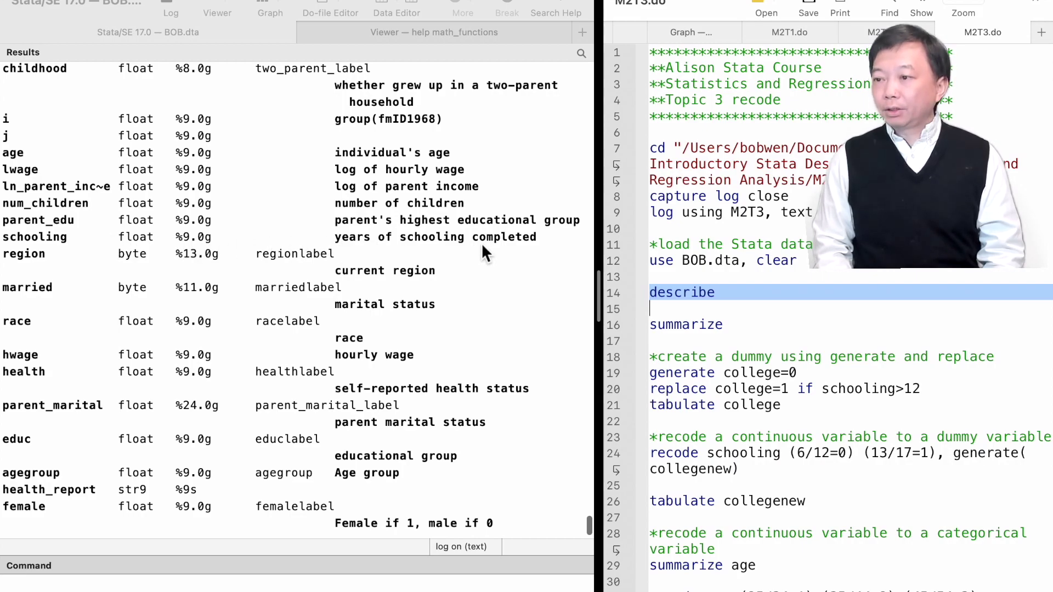
Show summary statistics for every variable with 'summarize'
click(611, 327)
key(super+shift+d)
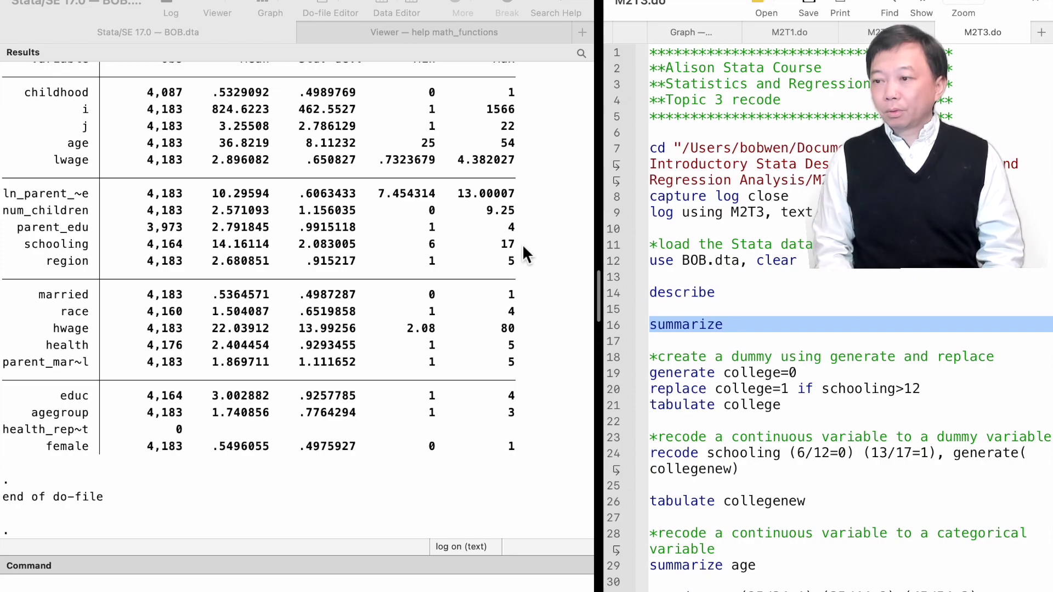
click(610, 367)
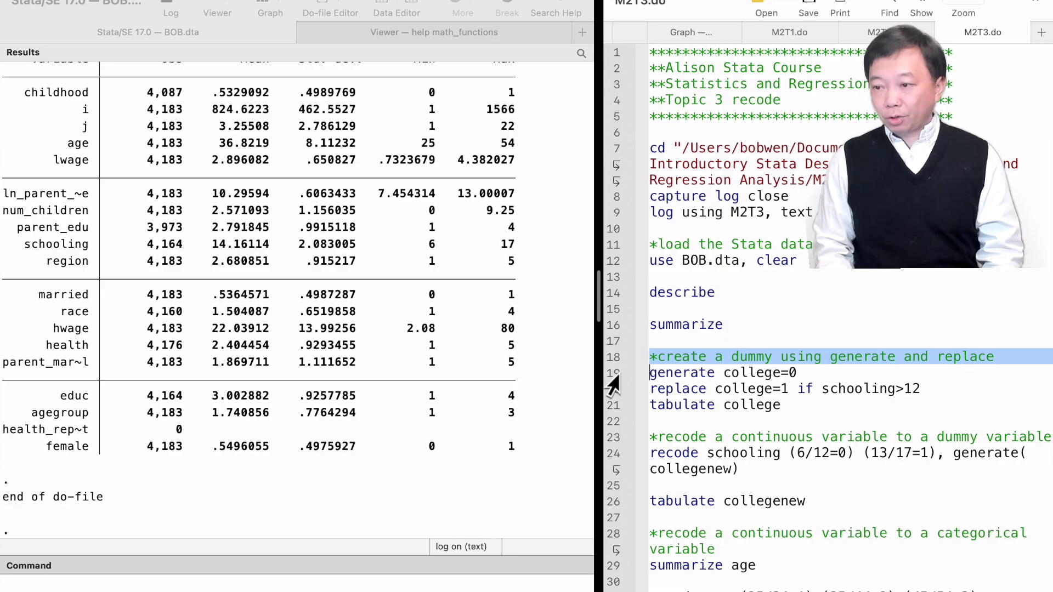
click(615, 378)
Create college as 0, set it to 1 where schooling > 12, and tabulate it: 1,326 zeros, 2,857 ones
key(super+shift+d)
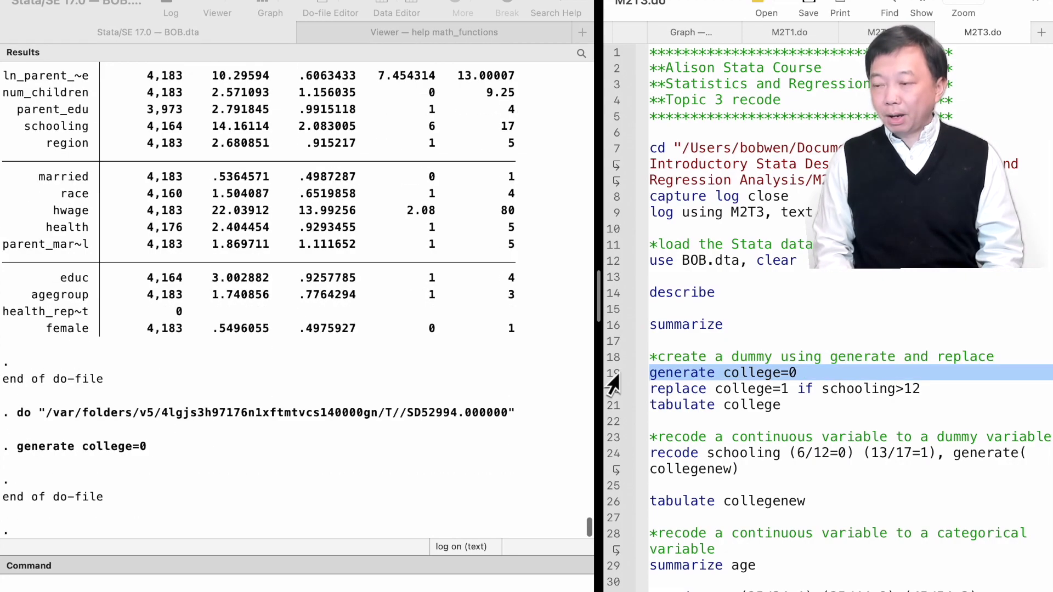
click(613, 391)
key(super+shift+d)
click(609, 413)
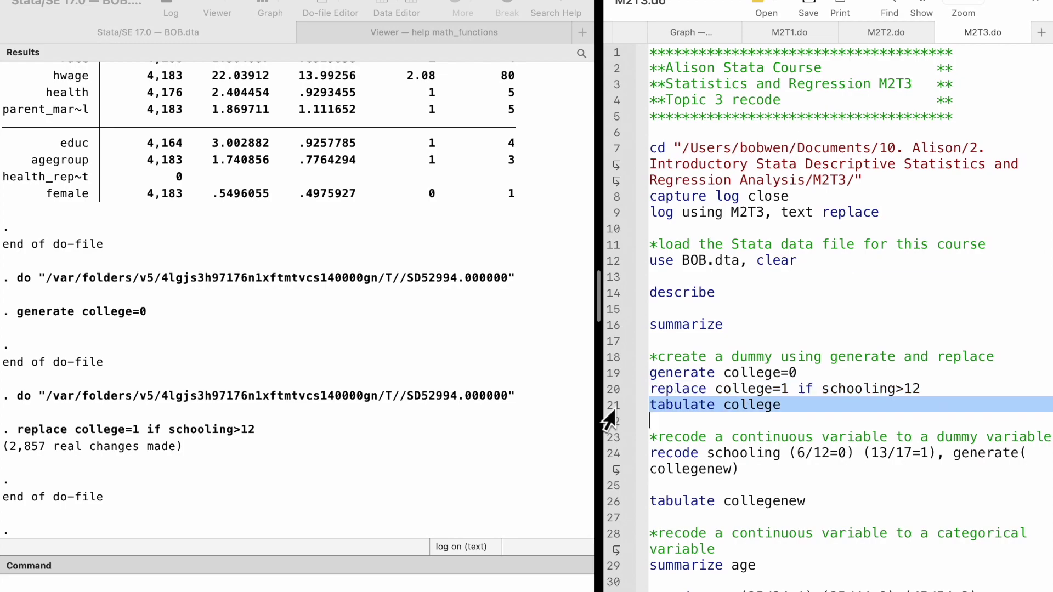
key(super+shift+d)
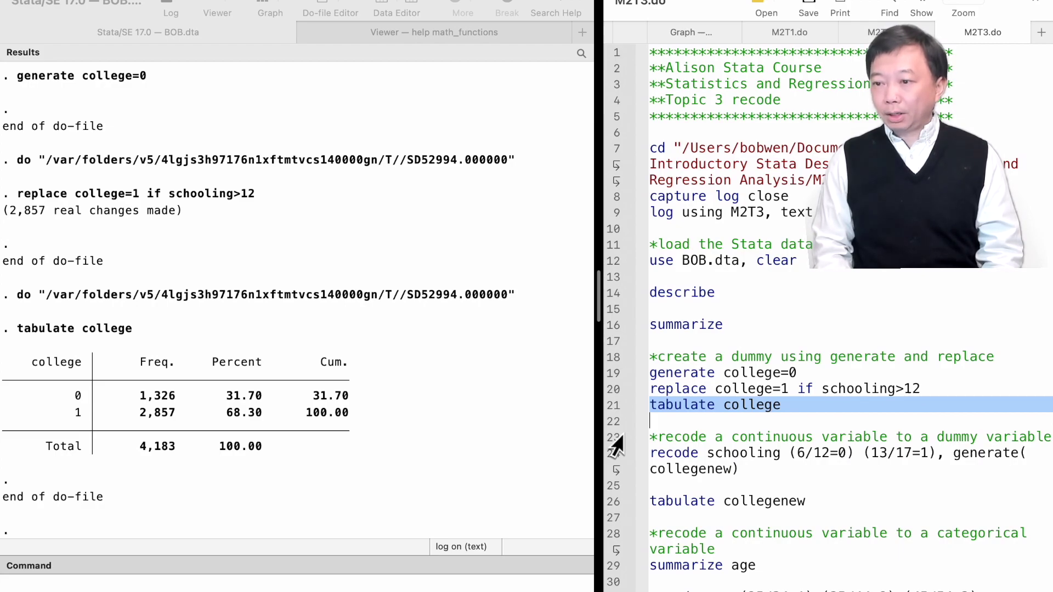
click(615, 437)
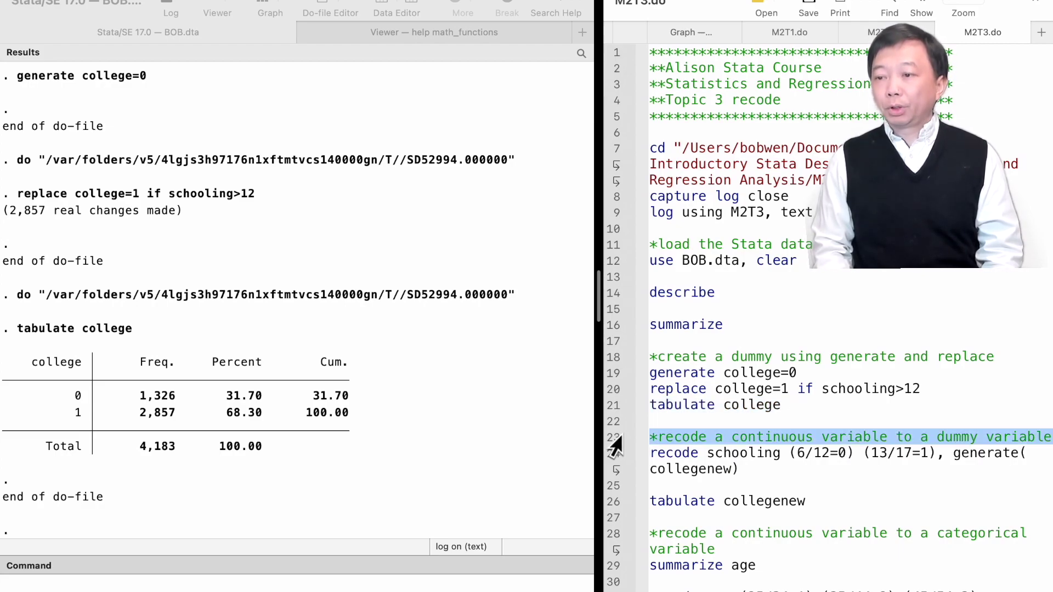
Recode schooling 6–12 to 0 and 13–17 to 1 as collegenew, then tabulate and compare with college
click(614, 456)
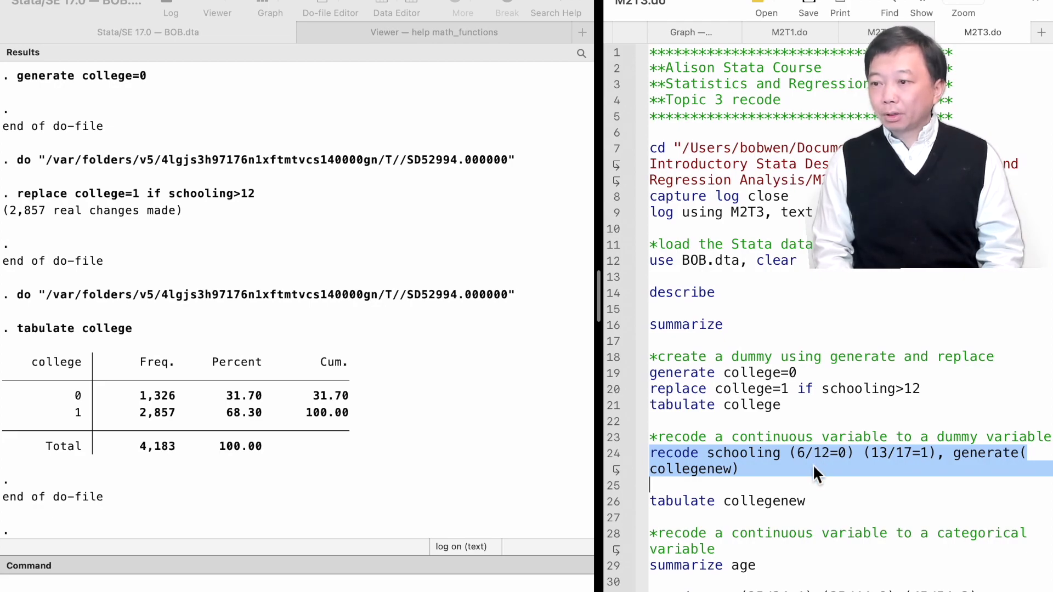
key(super+shift+d)
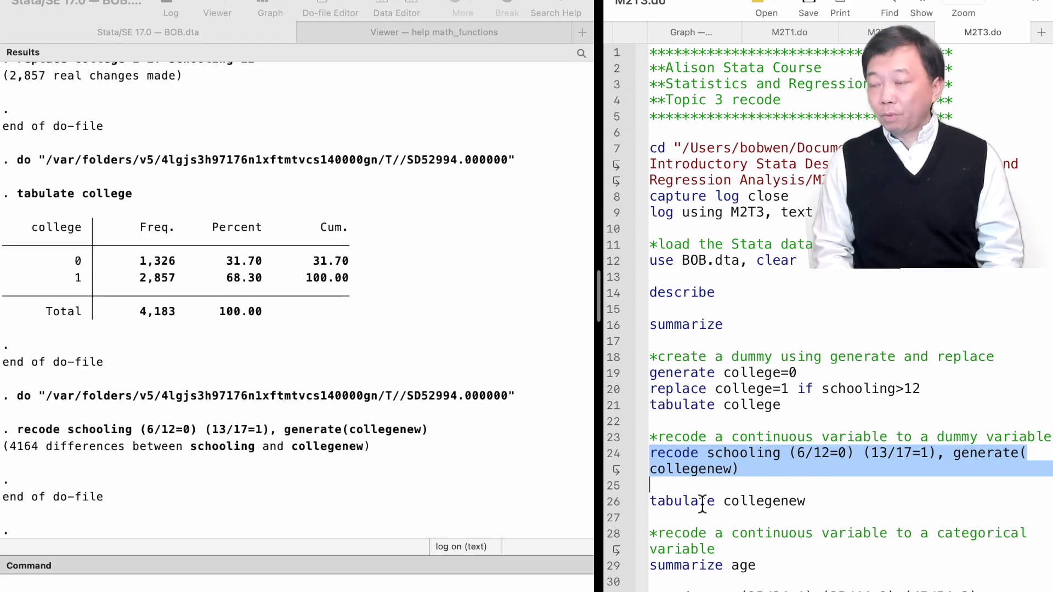
click(613, 503)
key(super+shift+d)
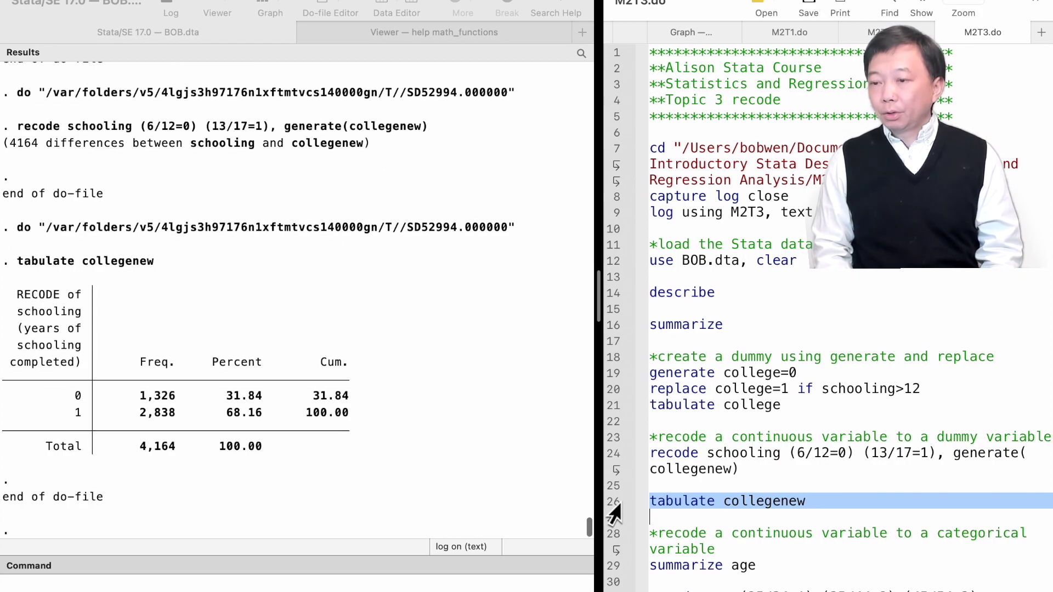
scroll(485, 460, up, 3)
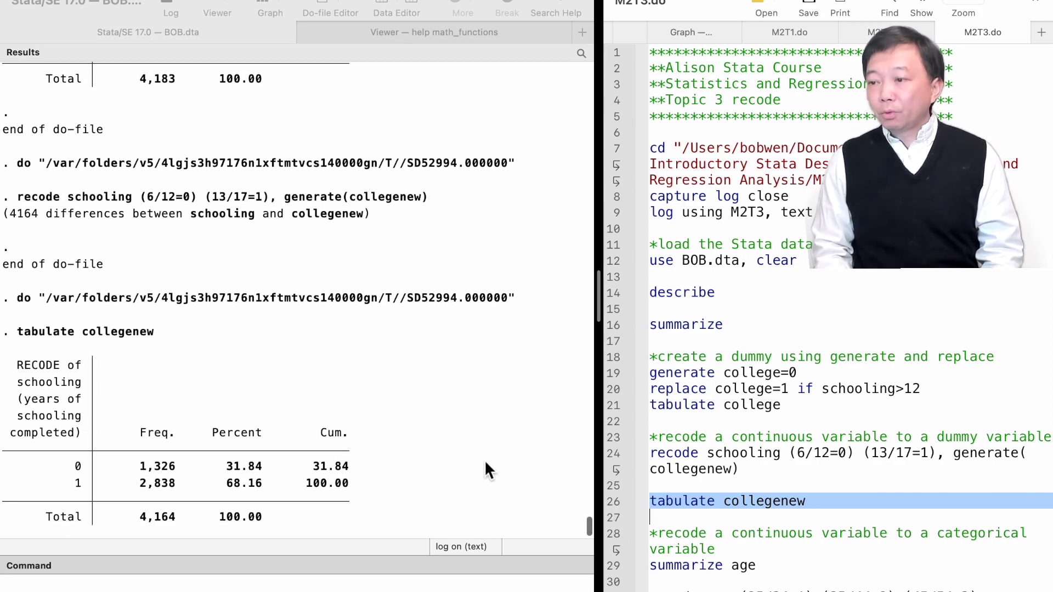
scroll(484, 460, up, 1)
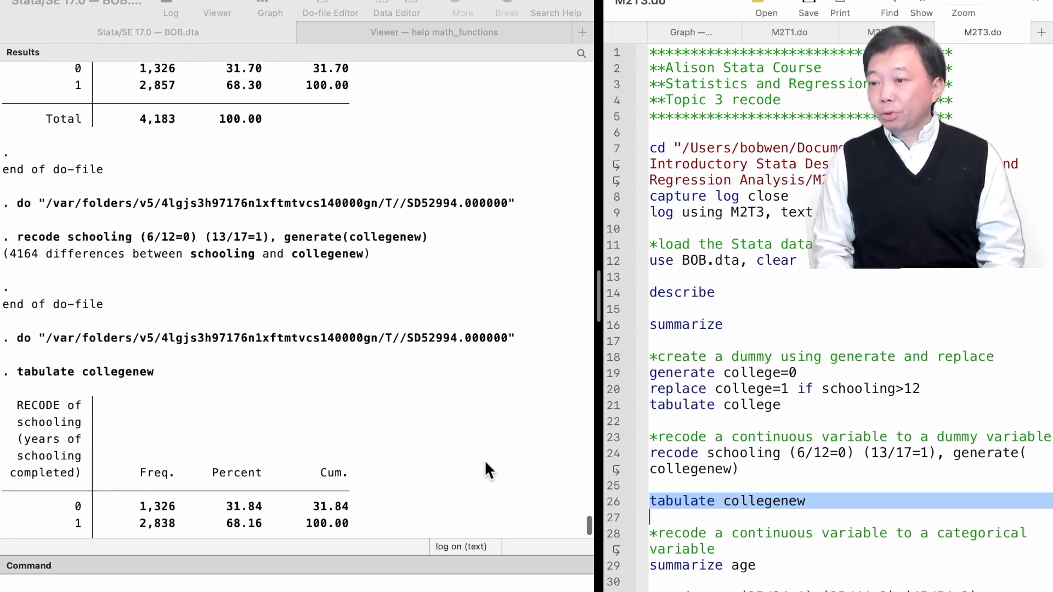
scroll(485, 460, up, 3)
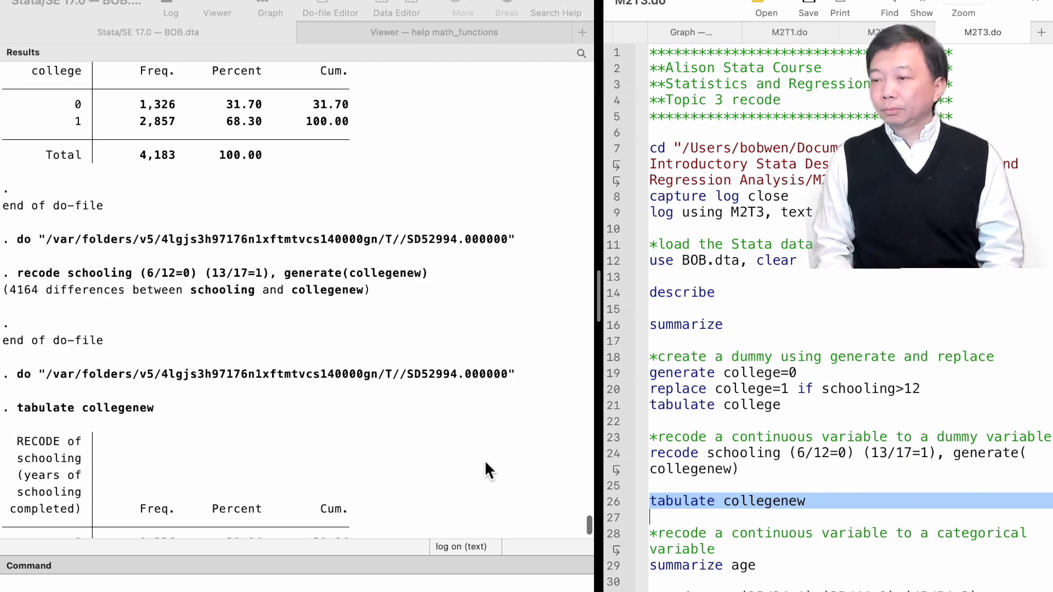
scroll(485, 461, down, 1)
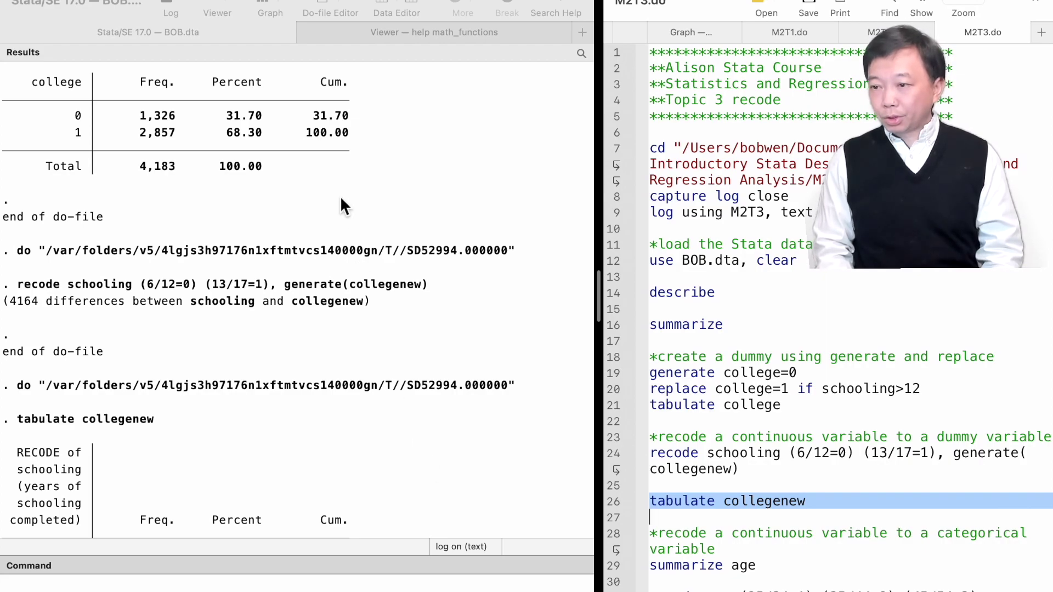
scroll(288, 208, down, 6)
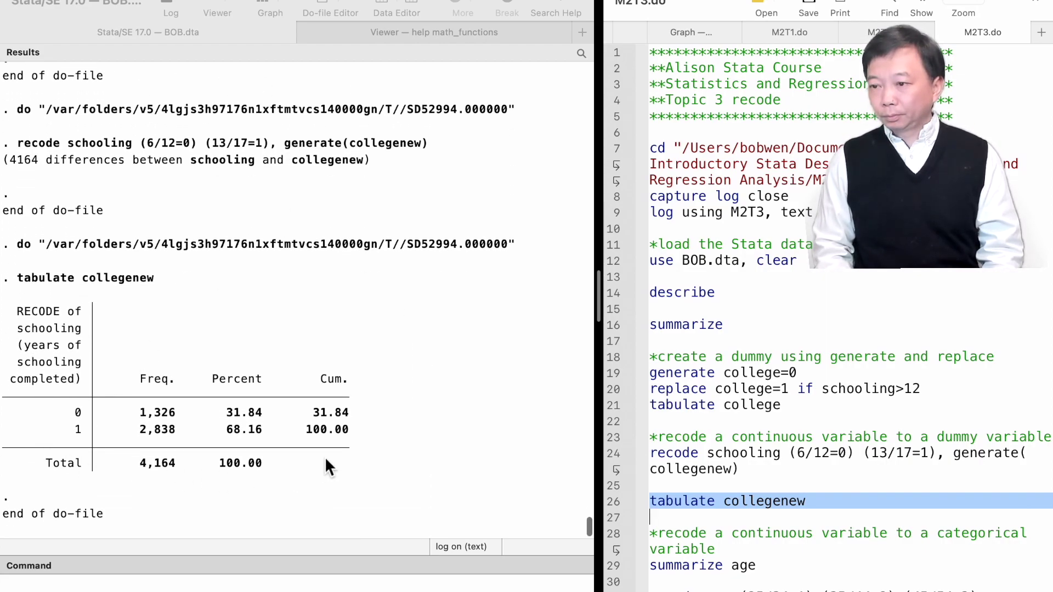
scroll(344, 438, up, 1)
scroll(345, 441, up, 4)
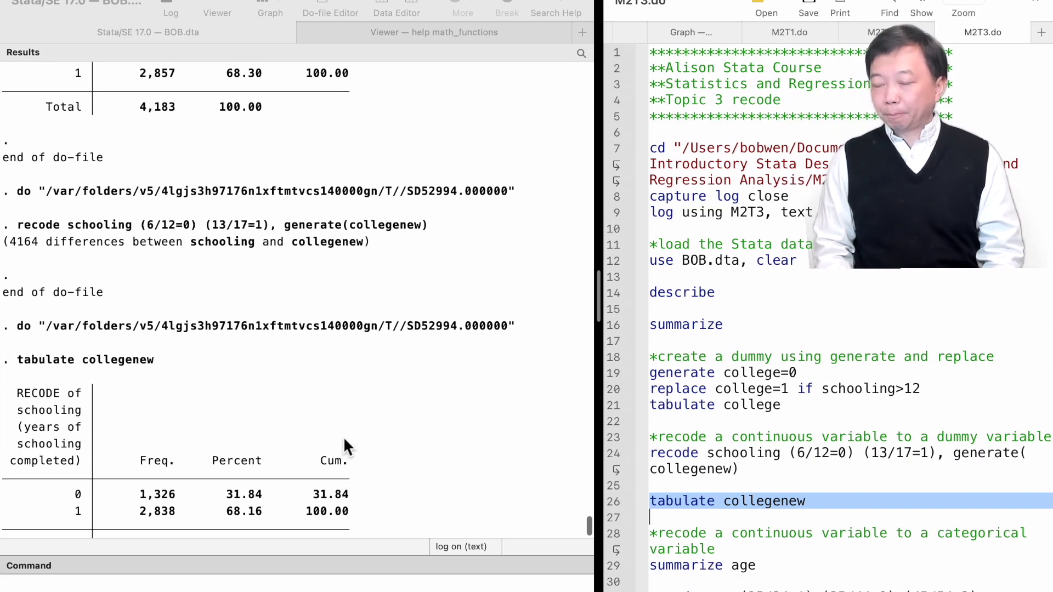
scroll(693, 485, down, 5)
scroll(693, 485, down, 6)
Summarize age to see its 25–54 range
click(616, 363)
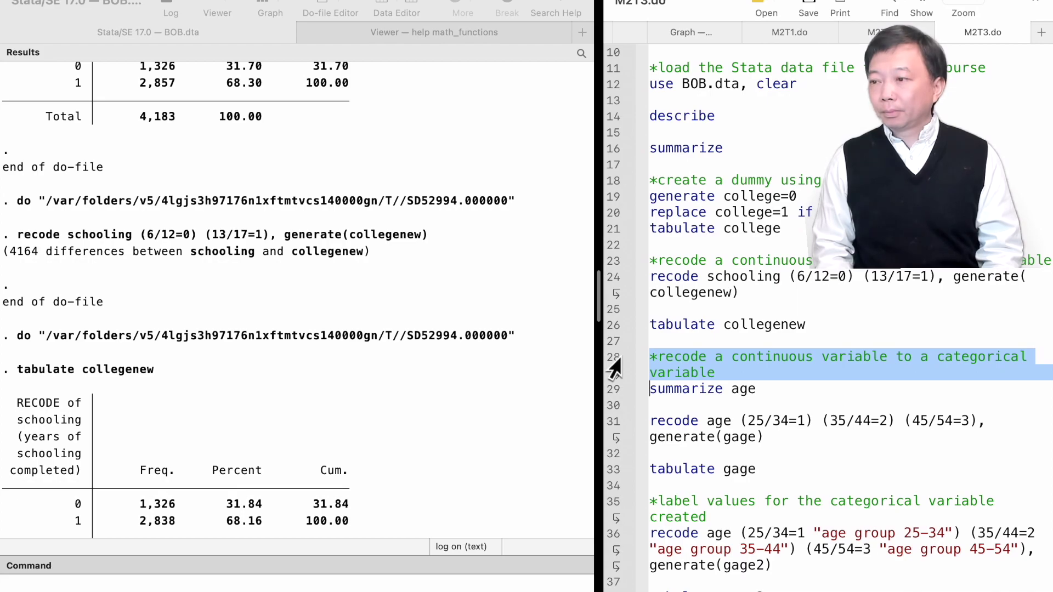
click(614, 391)
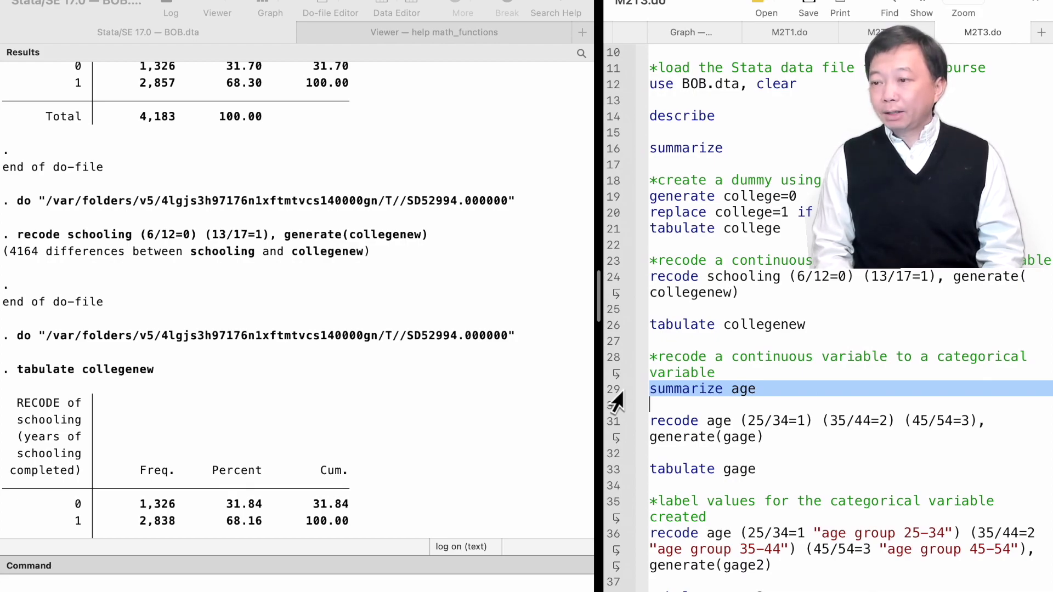
key(super+shift+d)
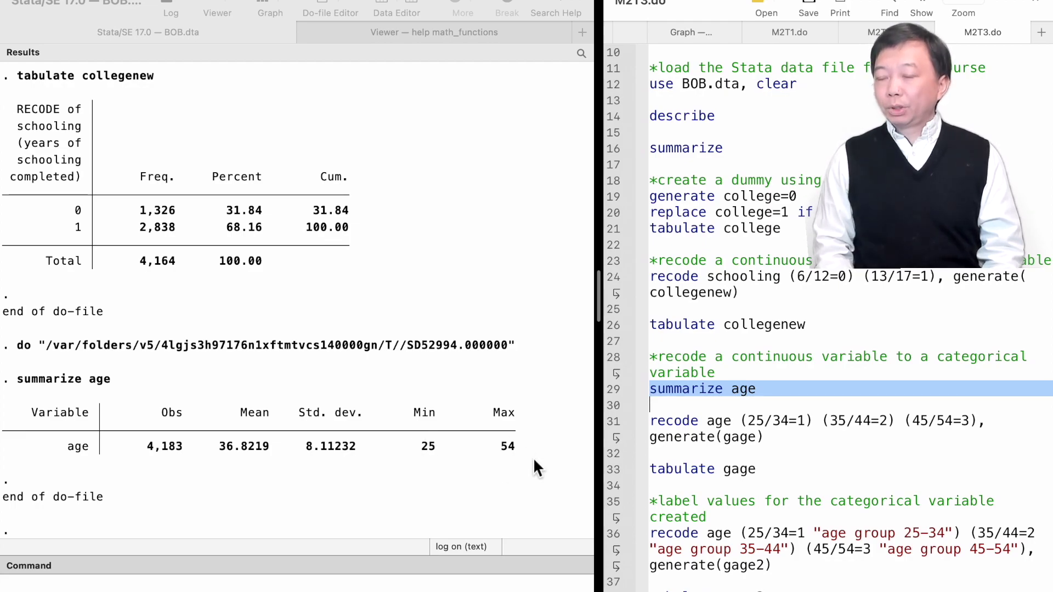
Recode age into gage (25/34=1, 35/44=2, 45/54=3) and tabulate: 1,943, 1,381, 859
click(613, 420)
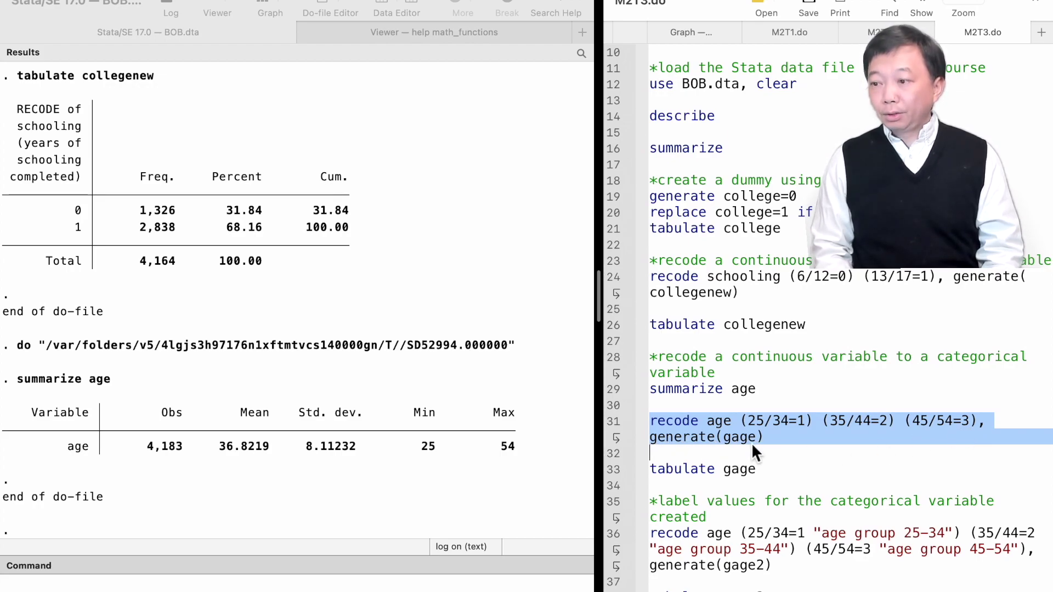
key(super+shift+d)
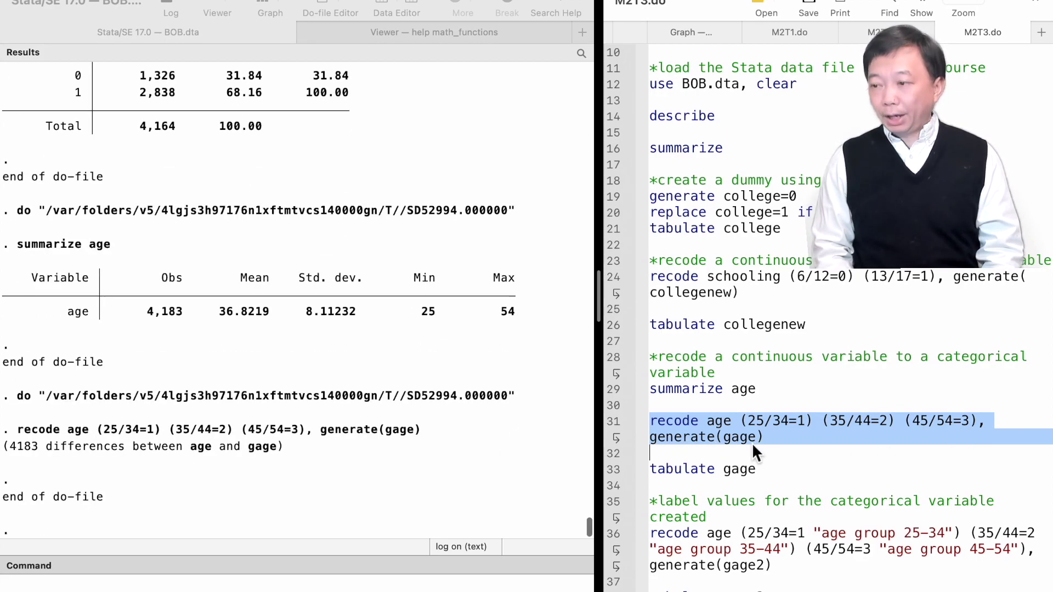
click(619, 470)
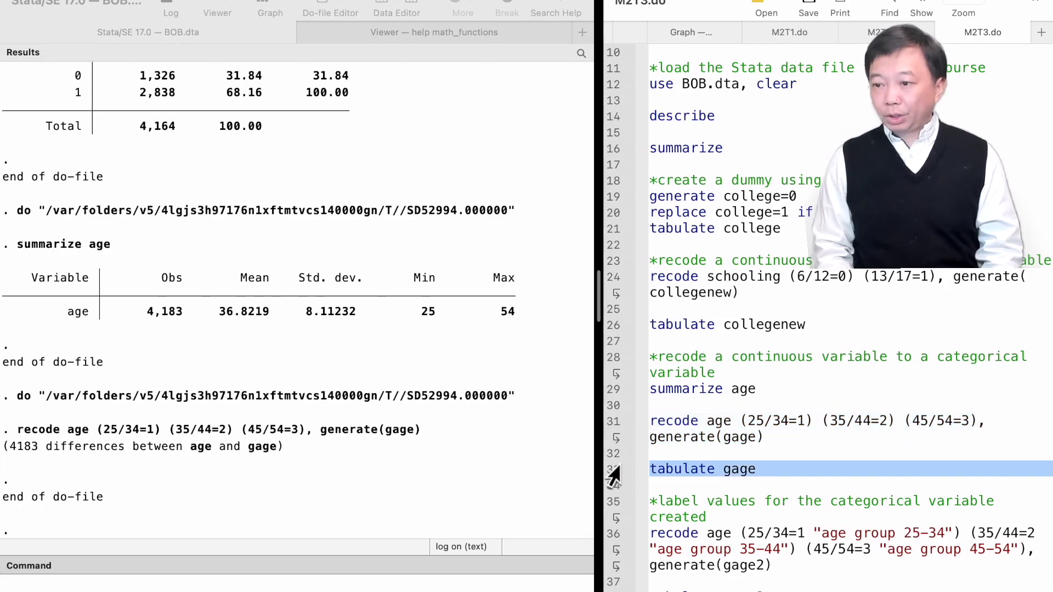
key(super+shift+d)
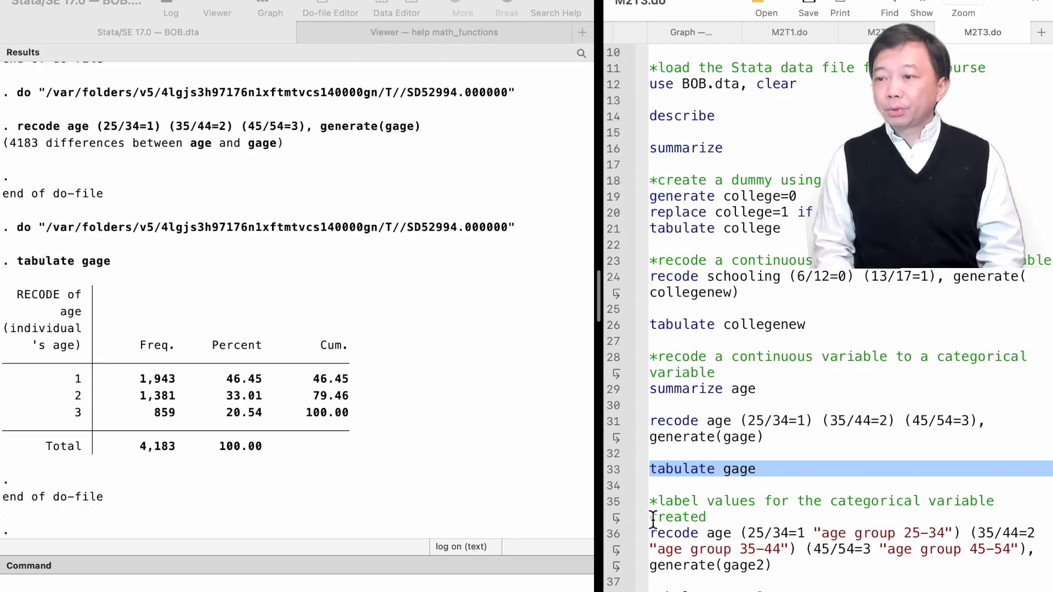
scroll(650, 516, down, 2)
Recode age into gage2 with labels 'age group 25–34', '35–44', '45–54', then tabulate it
click(615, 480)
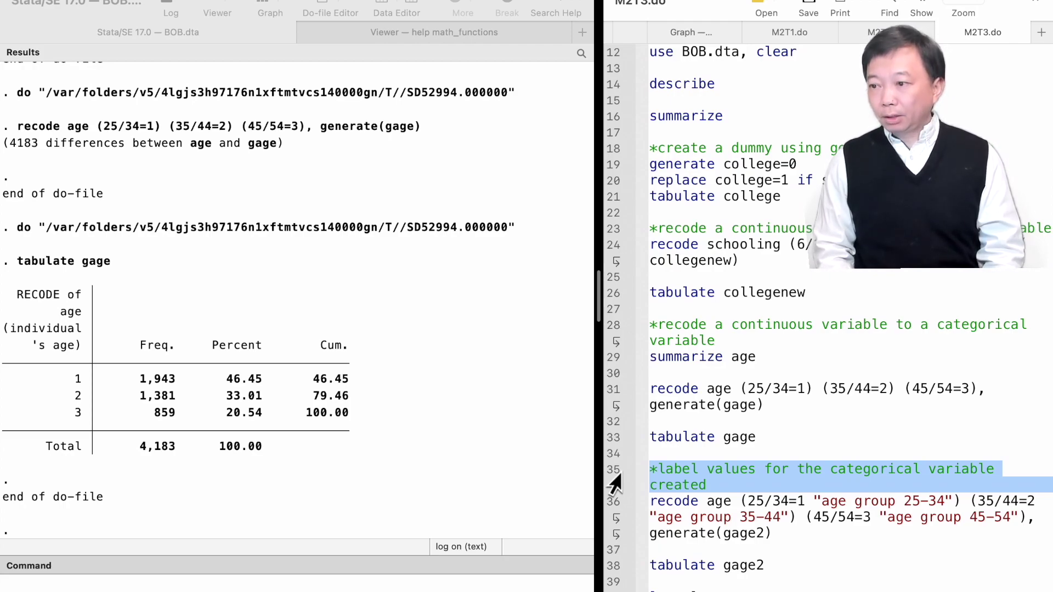
click(614, 502)
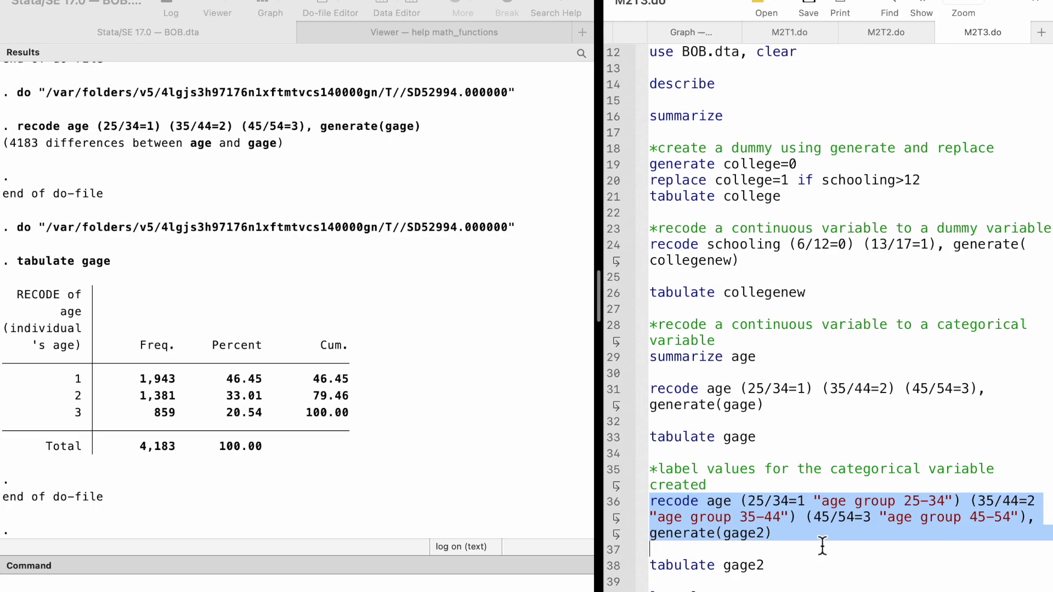
key(super+shift+d)
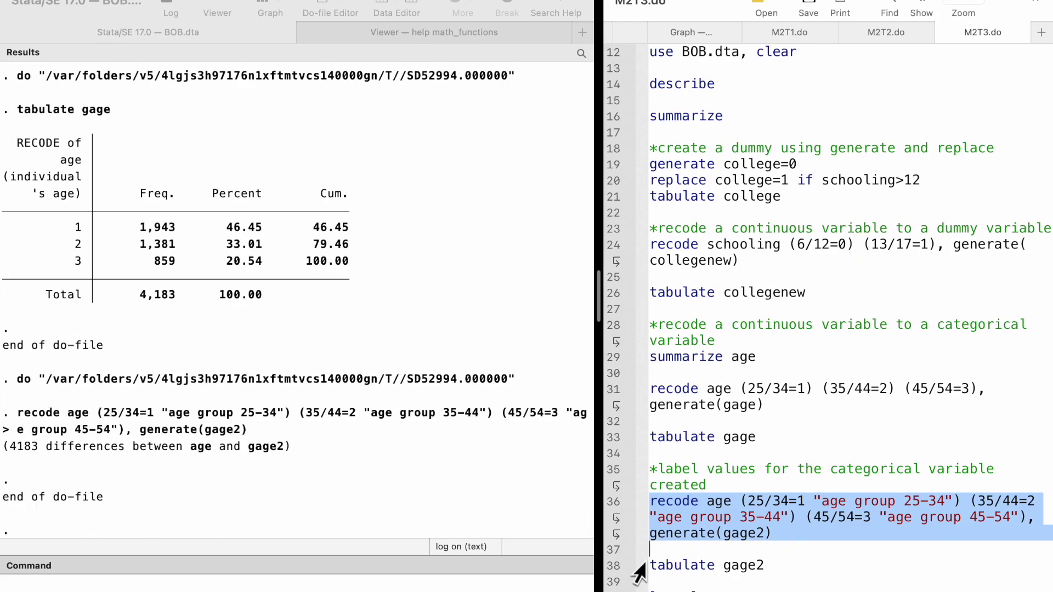
click(612, 571)
key(super+shift+d)
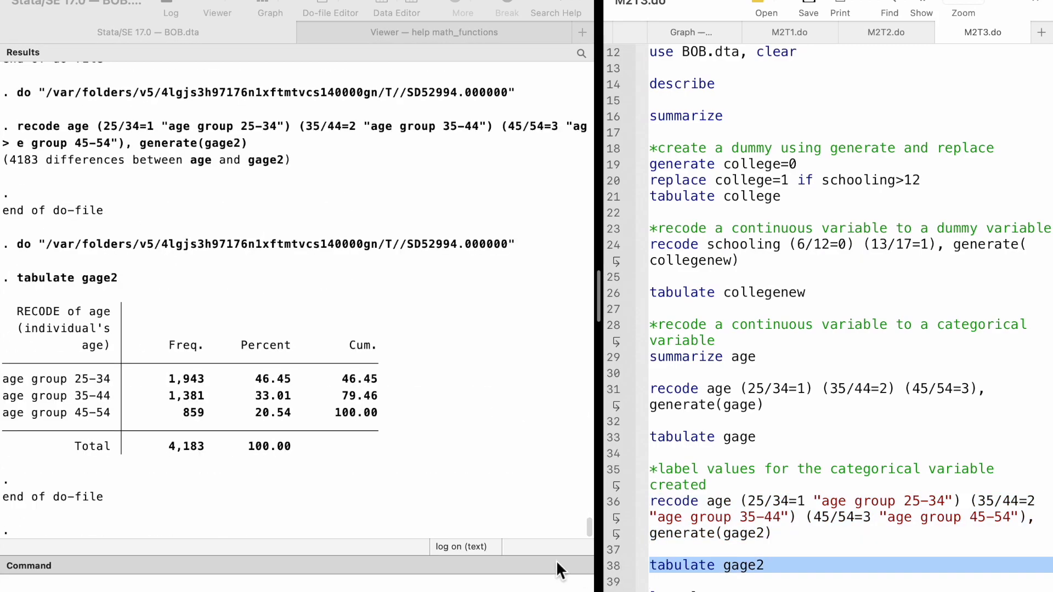